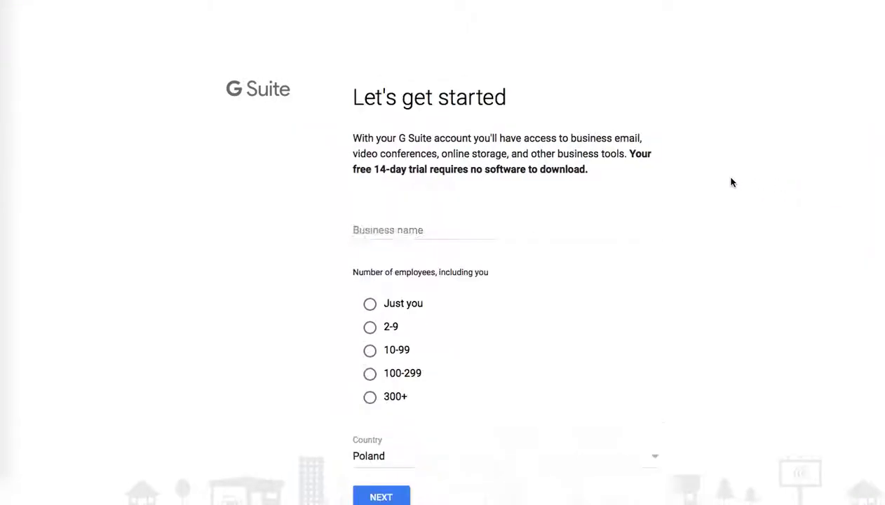
Step: Enter the business name Business of Rock Paper Copy in the signup form
click(430, 231)
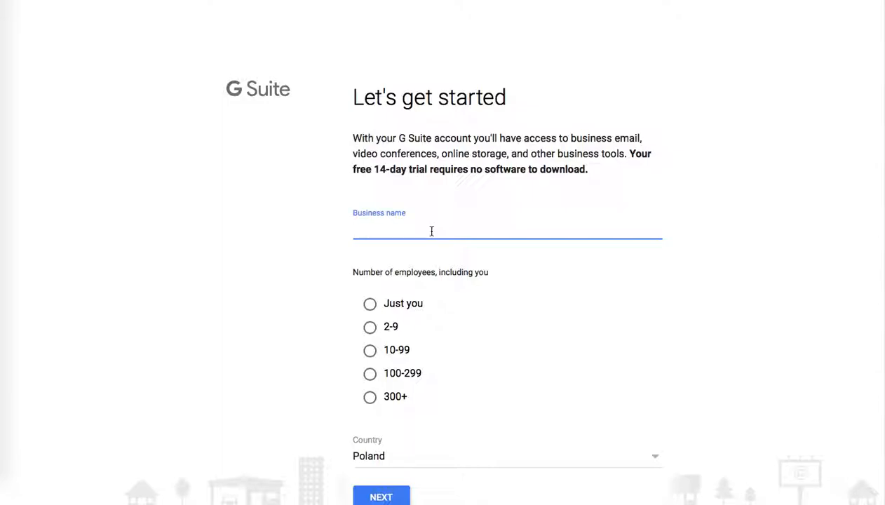
text(Business of Rock)
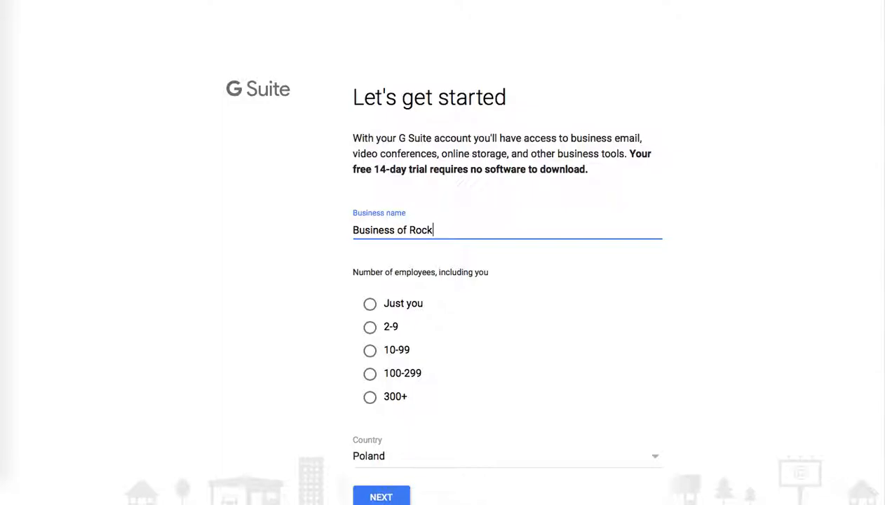
text( Paper Copy)
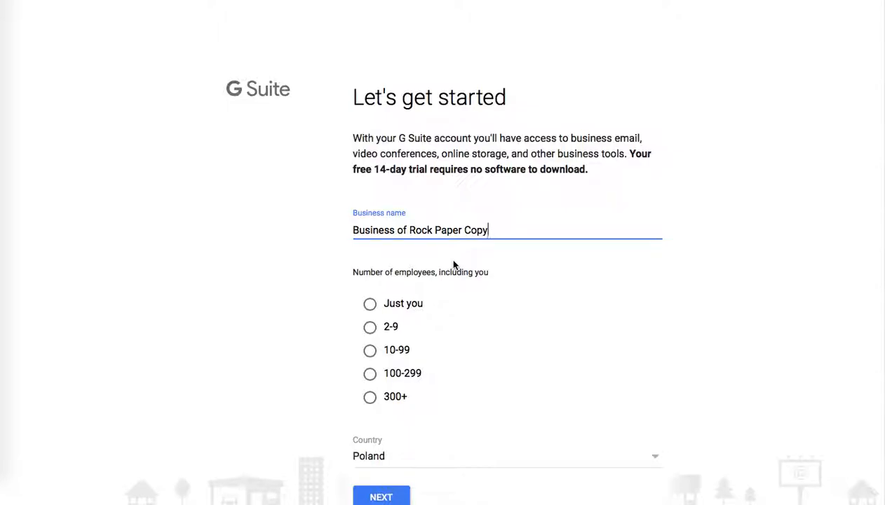
Step: Choose Just you as the number of employees and continue to the contact step
click(370, 307)
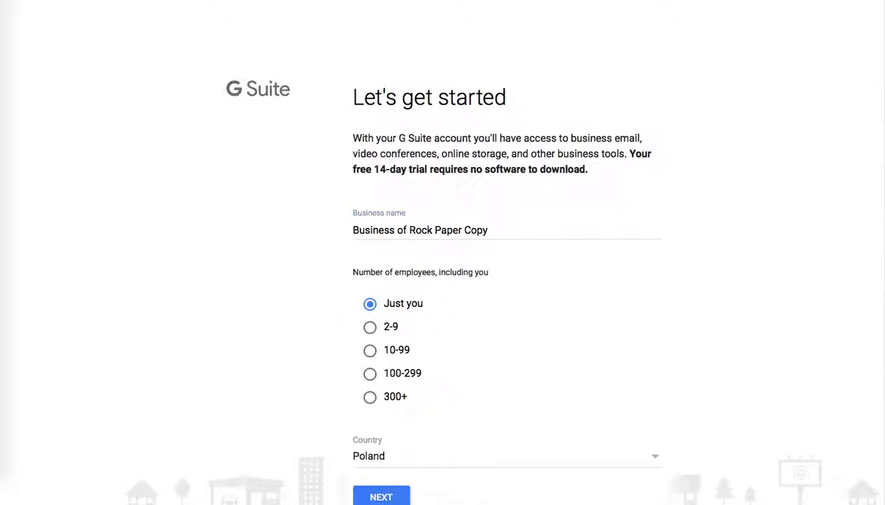
scroll(434, 350, down, 1)
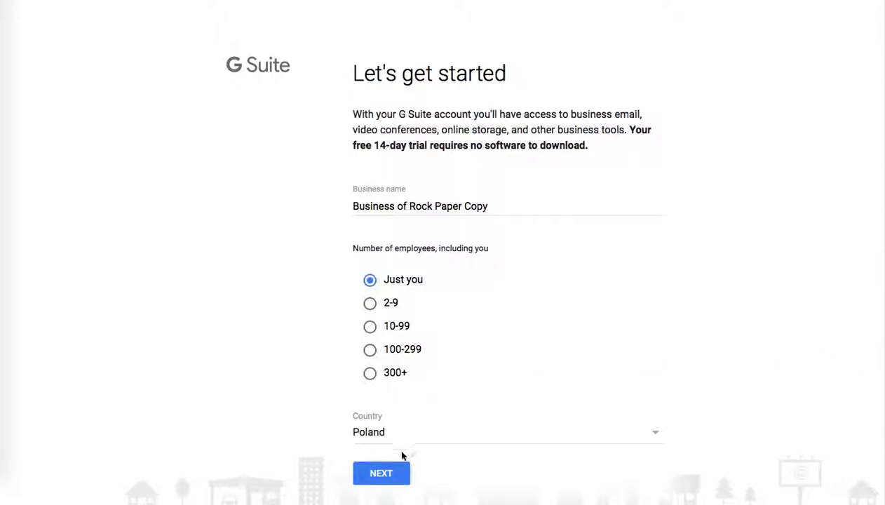
click(379, 474)
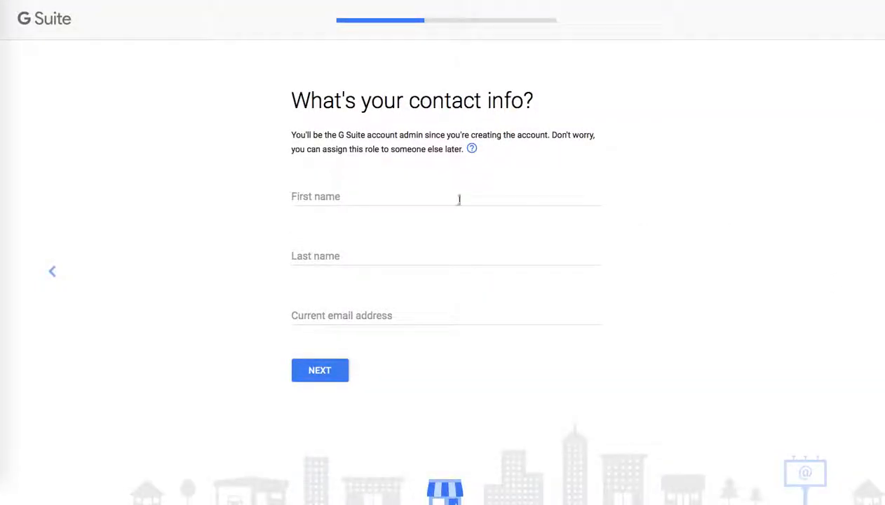
Step: Fill in the first name as Name and the last name as LastName
click(378, 198)
text(Name)
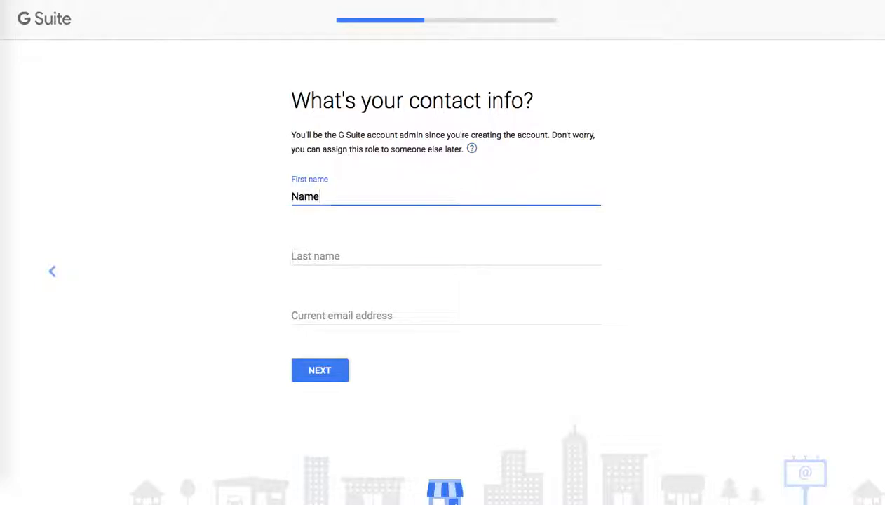
click(379, 256)
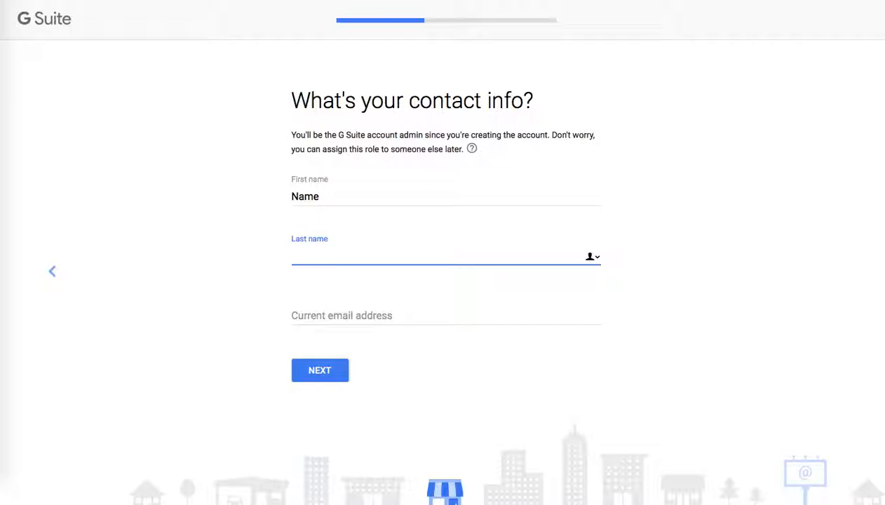
text(LastName)
Step: Enter the contact's current e-mail address and continue to the next step
click(373, 310)
text(a)
key(BackSpace)
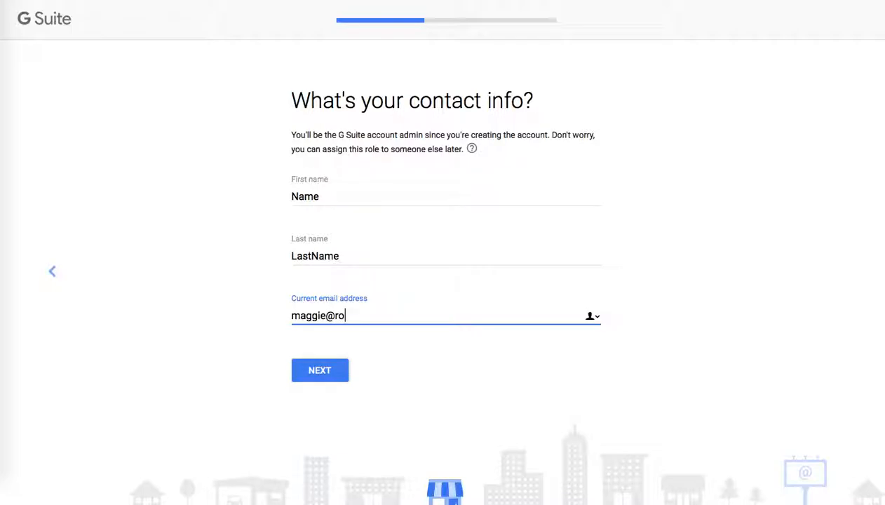
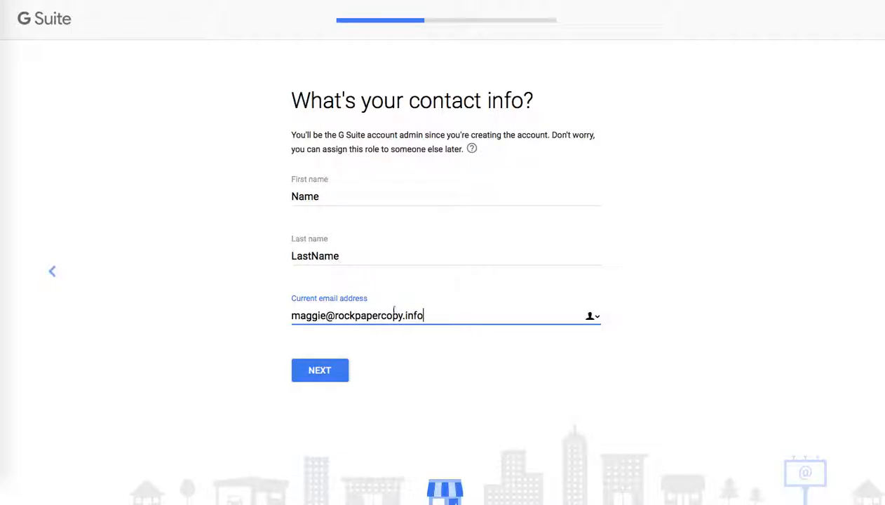
click(657, 338)
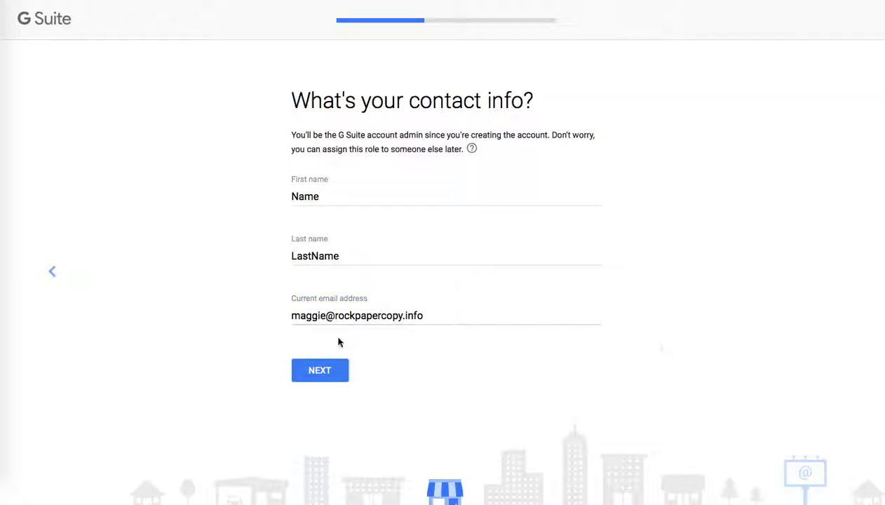
click(331, 375)
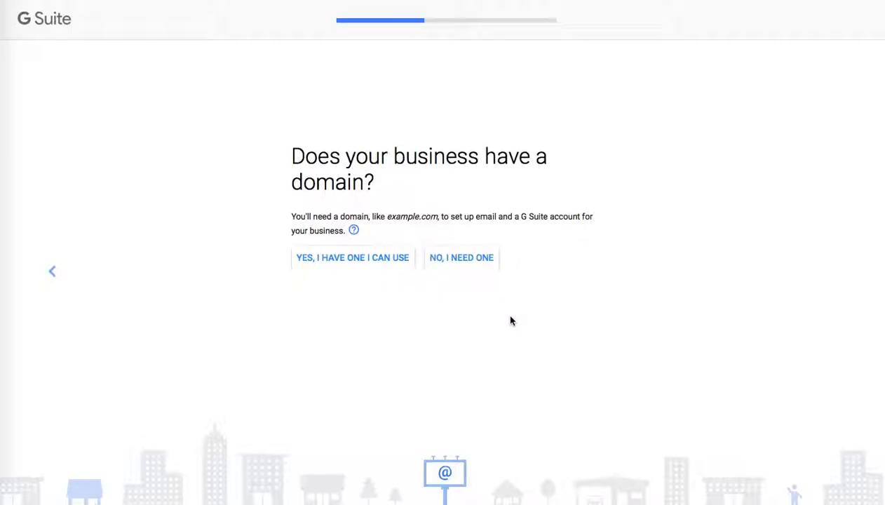
Step: Try buying a new domain by searching rockpapercopy and choosing rockpapercopy.net, and return to the domain question
click(460, 258)
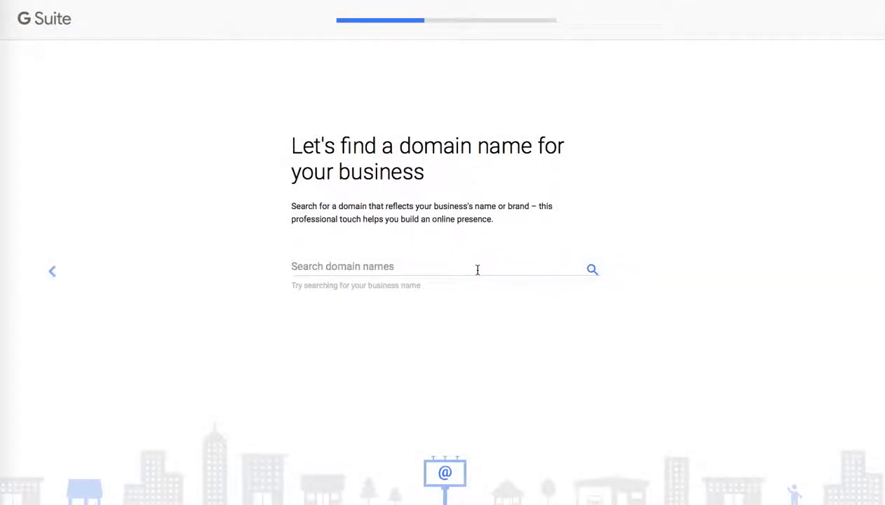
click(473, 271)
text(r)
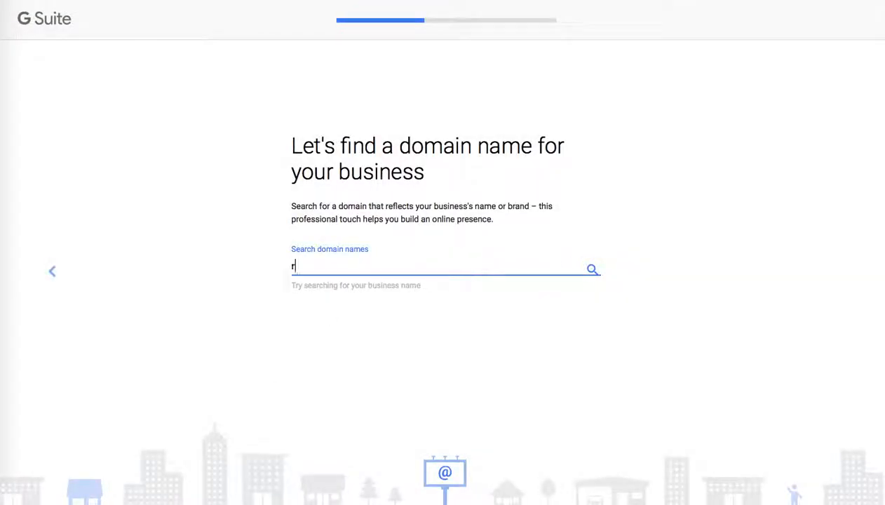
text(ockpapercopy)
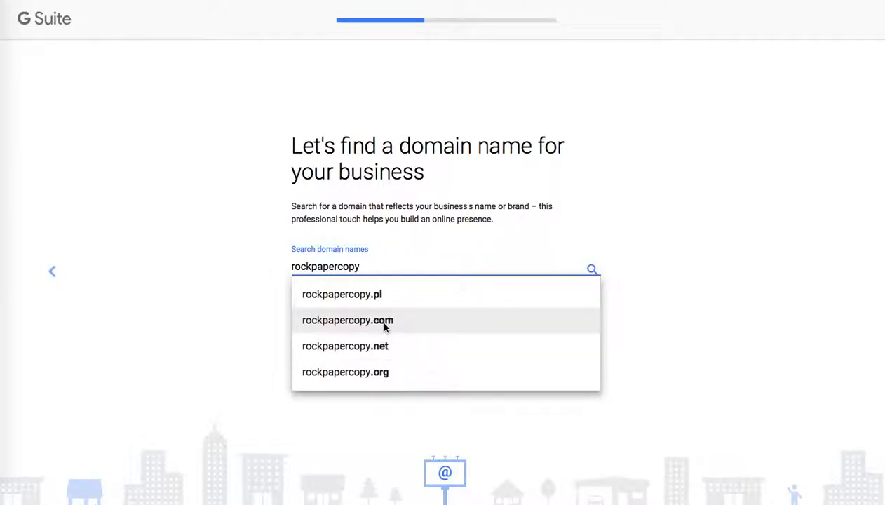
click(383, 351)
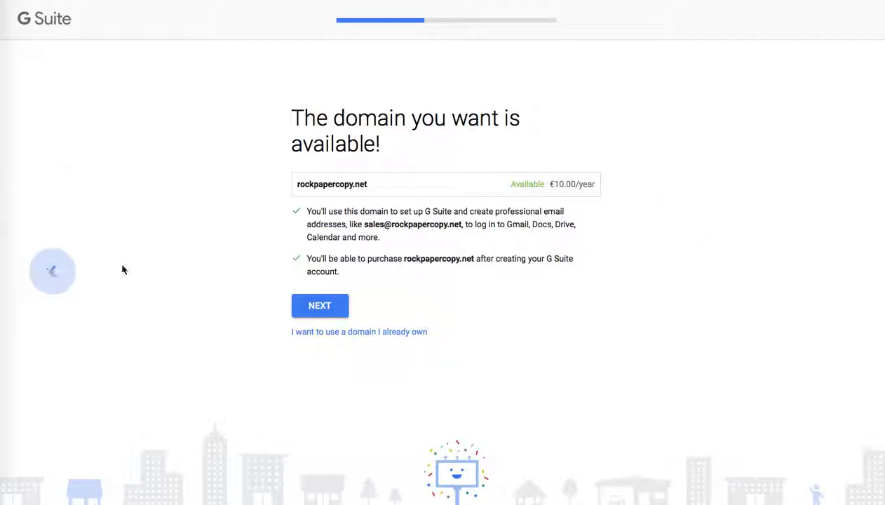
click(55, 275)
click(55, 275)
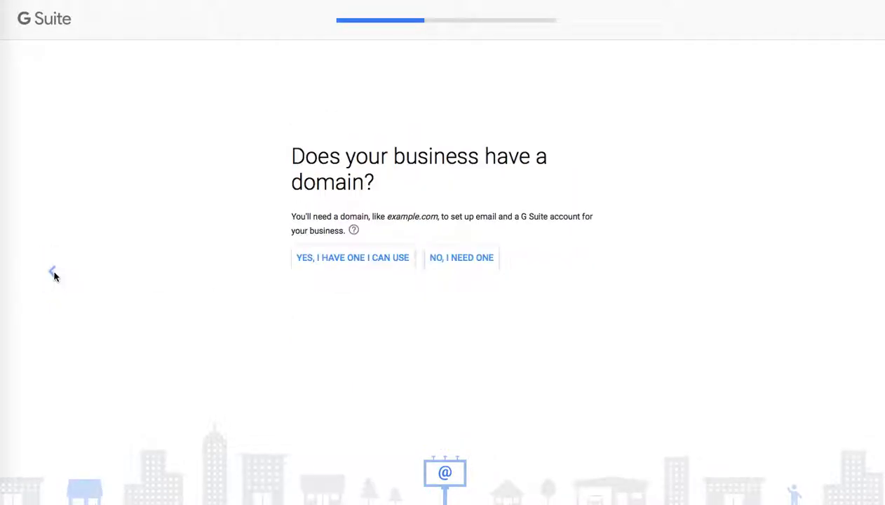
Step: Indicate the business already has a domain and submit rockpapercopy.com as its domain name
click(364, 260)
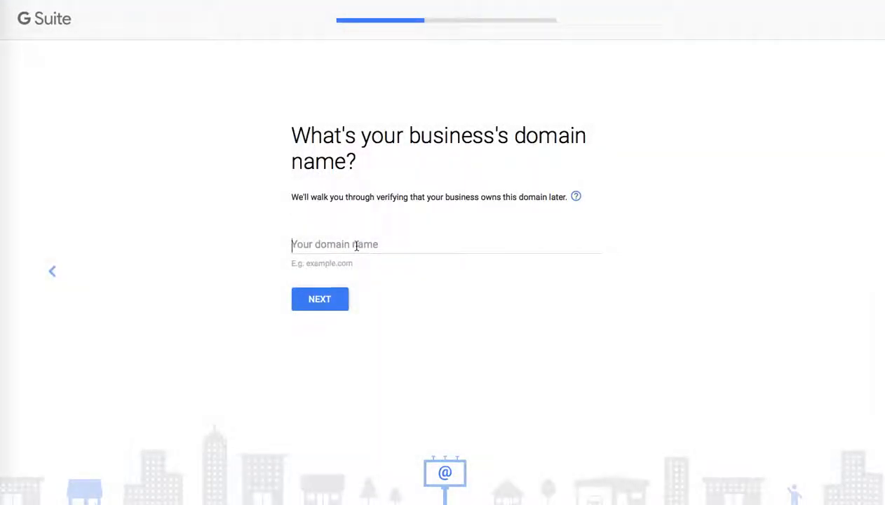
click(356, 240)
text(rockpapercopy.com)
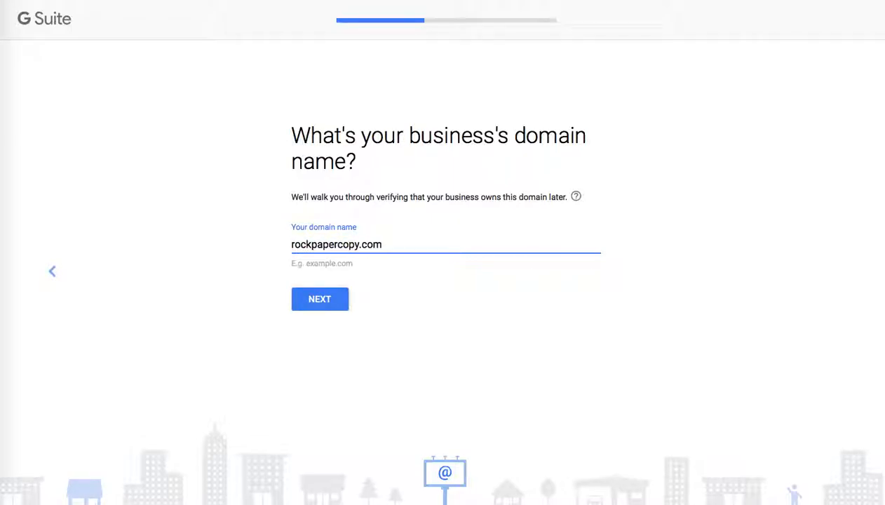
click(333, 306)
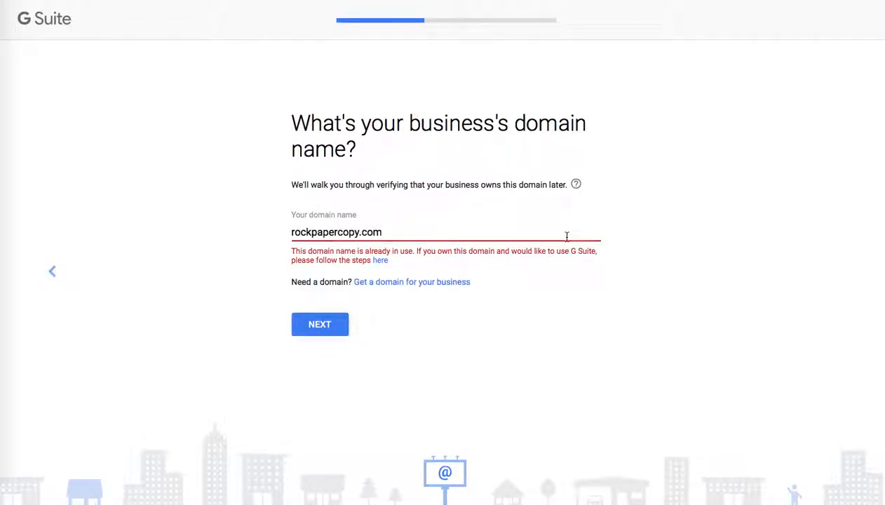
Step: Change the domain to rockpapercopy.online, confirm it for the account, and accept Google's tips emails
drag(386, 232, 363, 233)
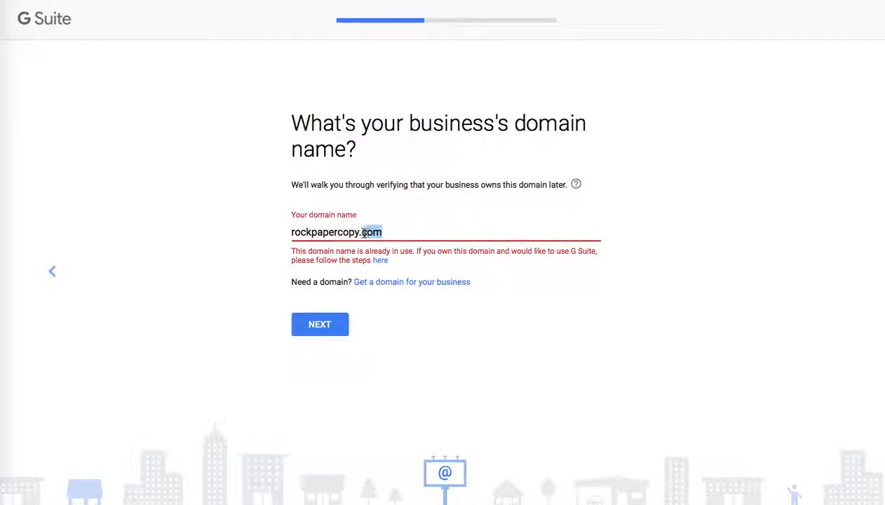
text(online)
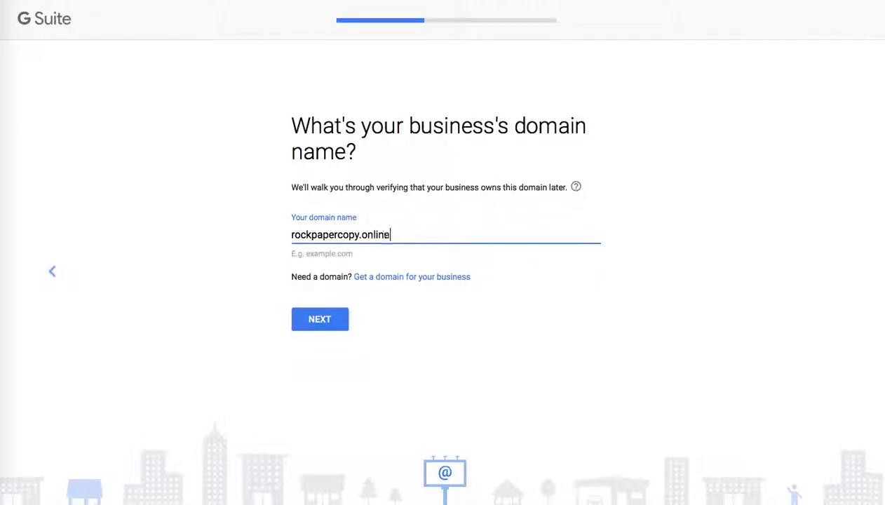
click(321, 319)
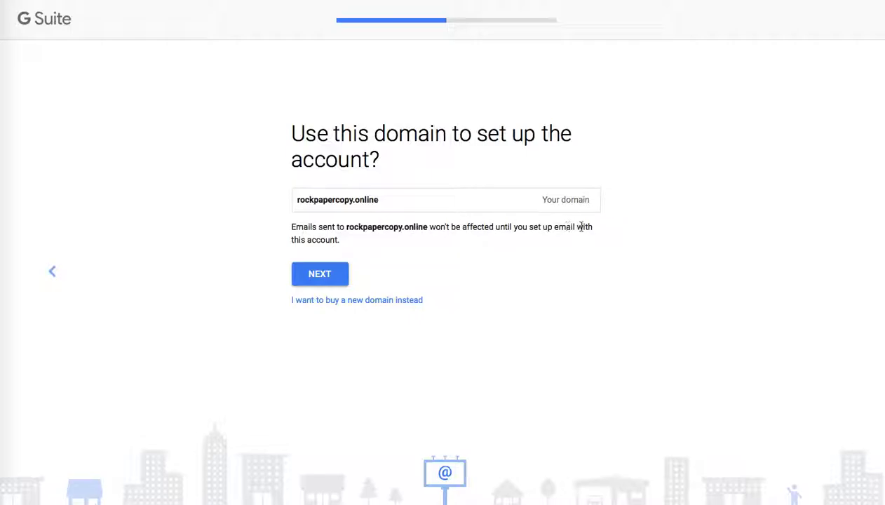
click(328, 274)
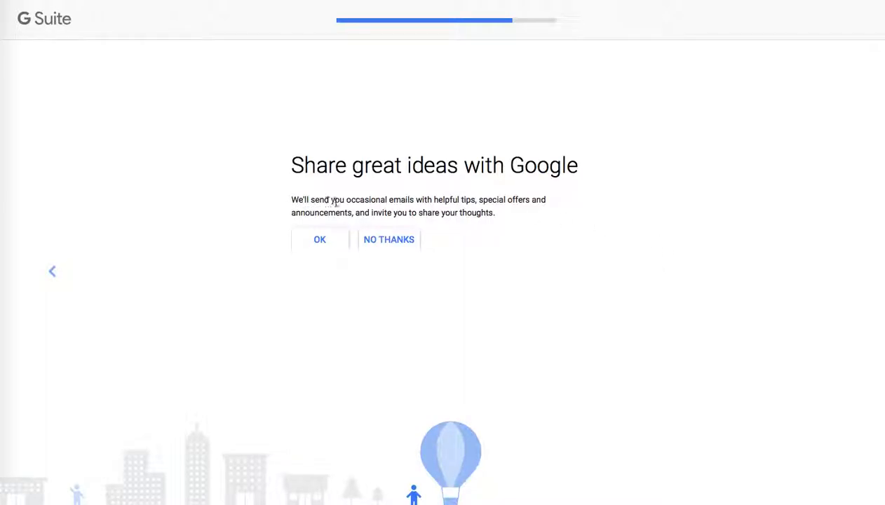
click(319, 241)
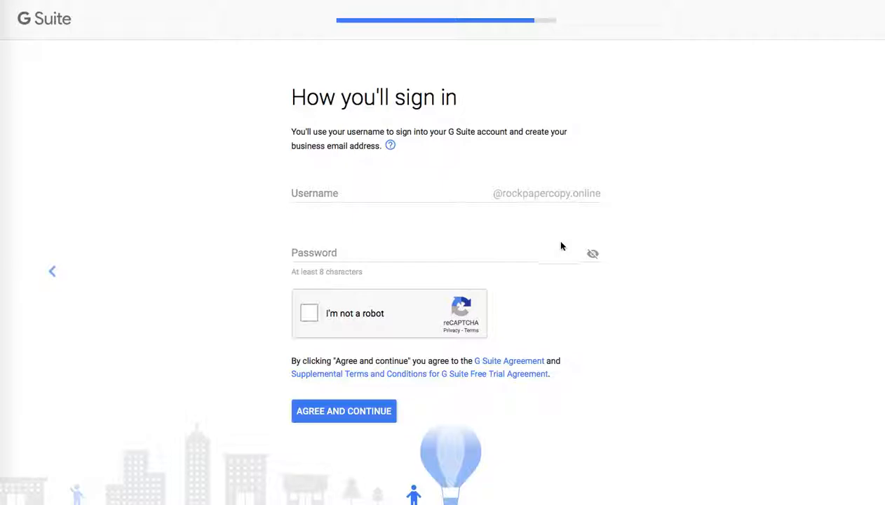
Step: Set the sign-in username to sales and type the account password
click(424, 196)
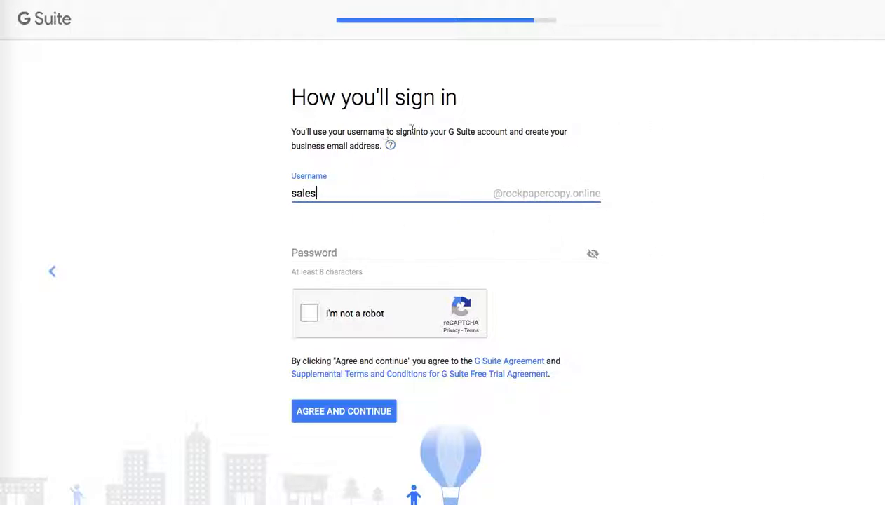
click(740, 184)
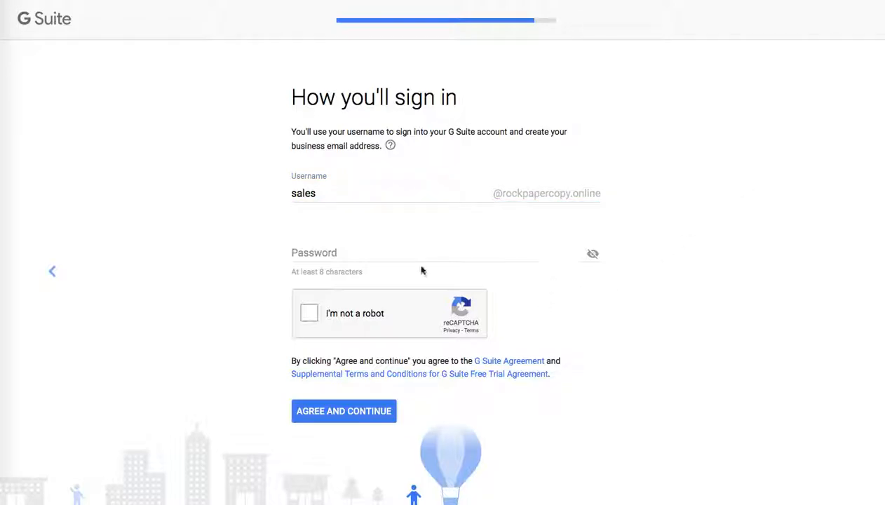
click(403, 253)
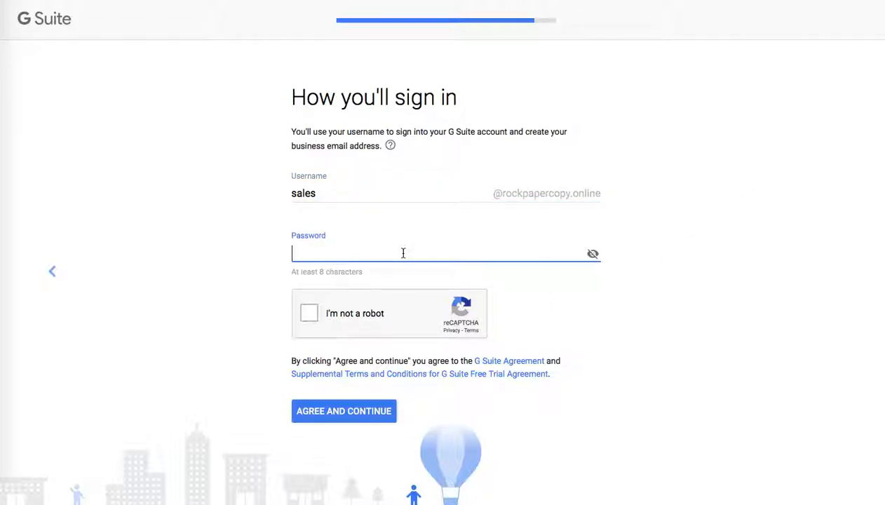
text(•••••••••)
Step: Complete the I'm not a robot check, agree and continue, and decline saving the password for this website
click(196, 309)
click(310, 314)
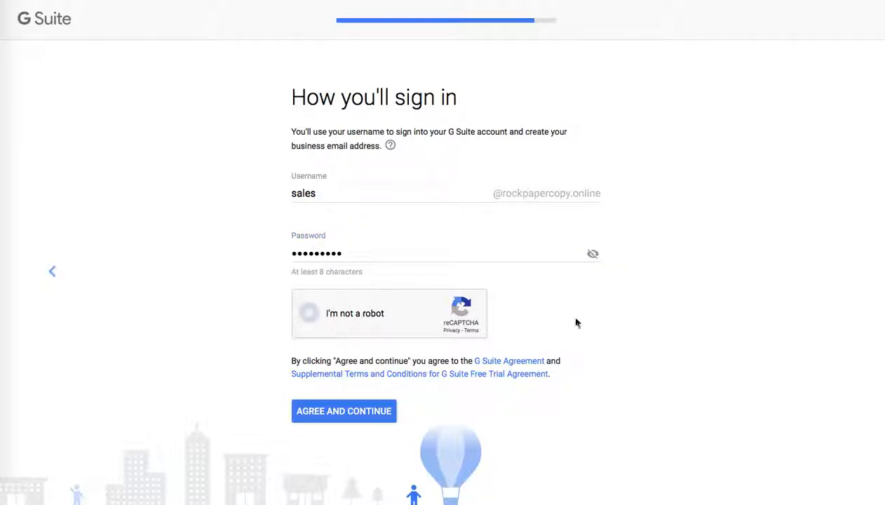
click(369, 414)
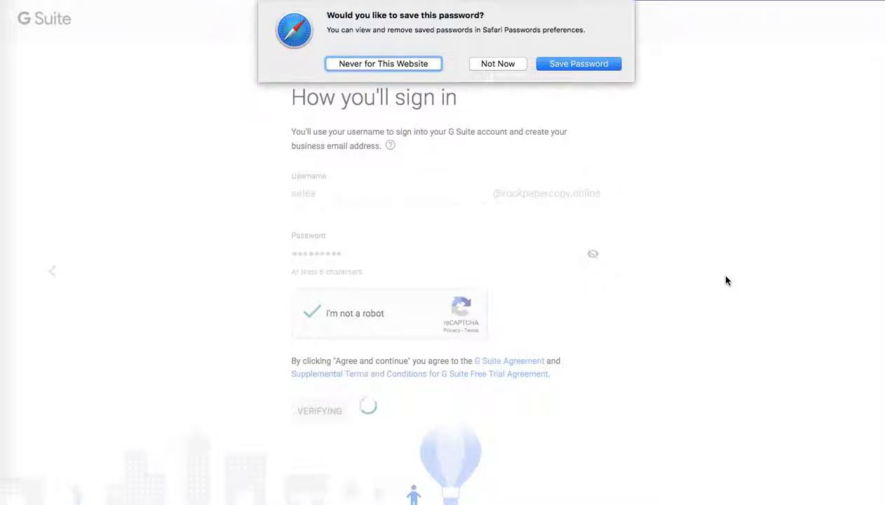
click(609, 63)
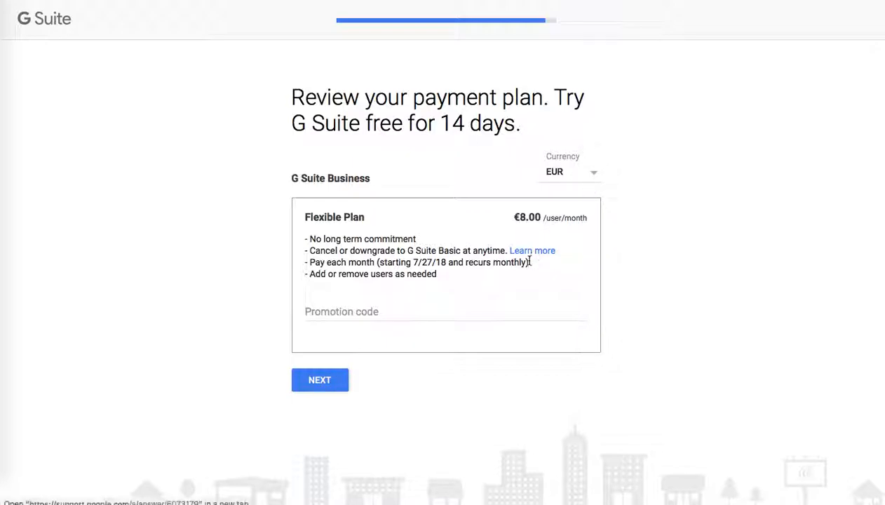
Step: Accept the Flexible Plan payment plan and open the card details fields on the checkout form
click(323, 388)
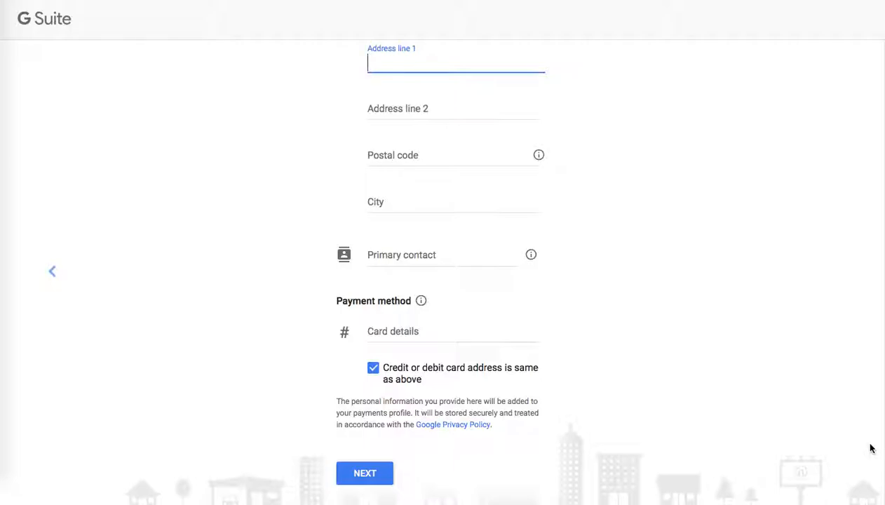
click(391, 336)
click(638, 315)
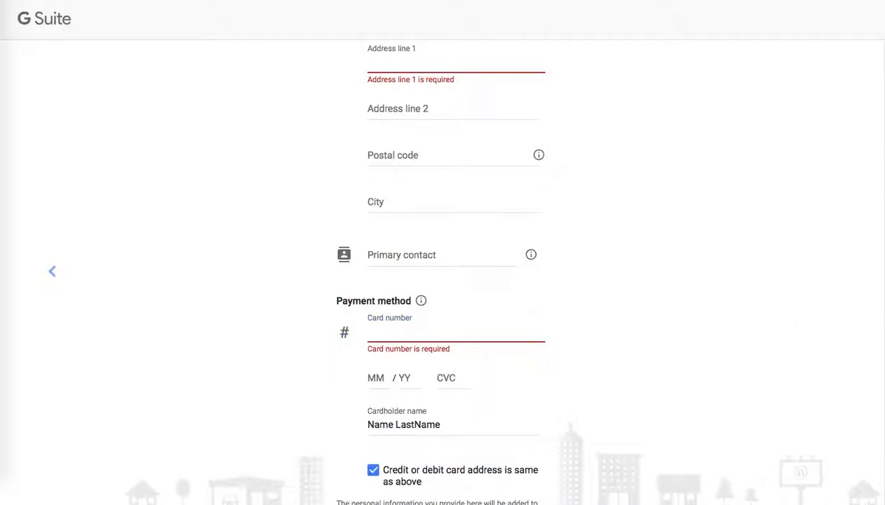
Step: Try to submit the checkout form without filling in the billing address and card details
scroll(443, 281, down, 3)
scroll(442, 280, up, 6)
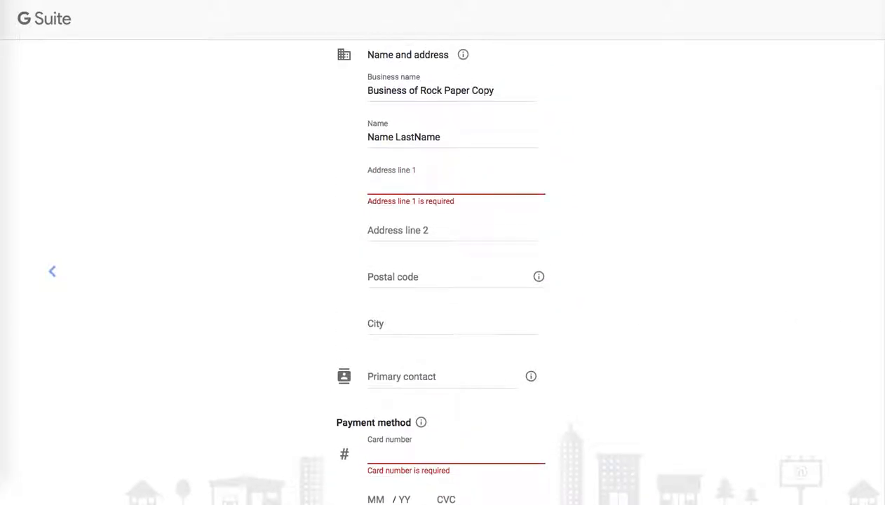
scroll(435, 281, up, 1)
scroll(876, 391, down, 3)
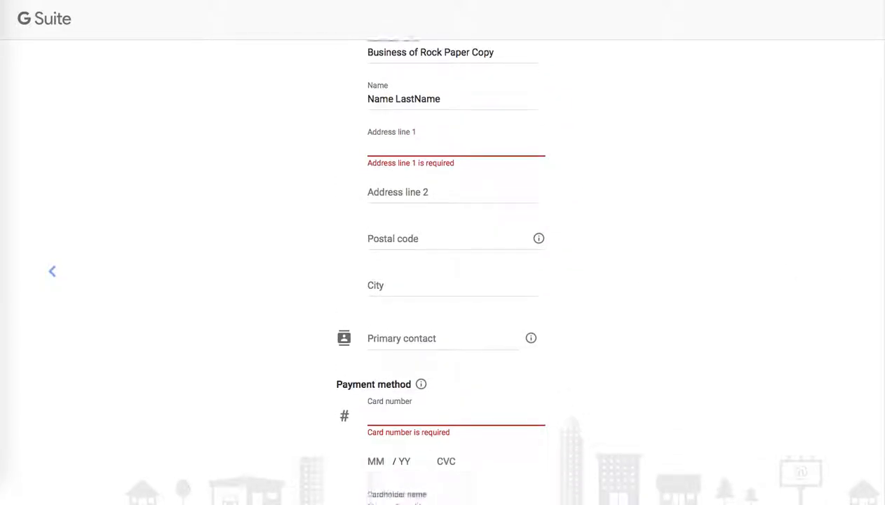
click(347, 473)
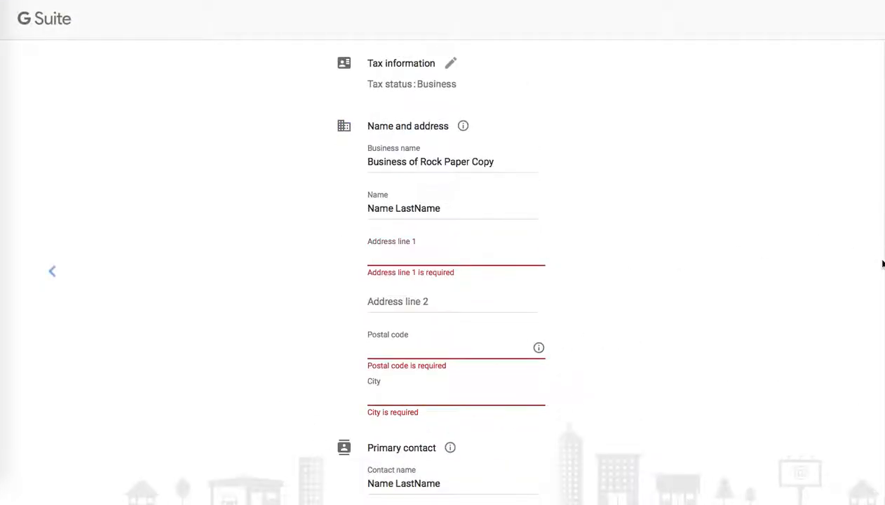
scroll(876, 259, up, 5)
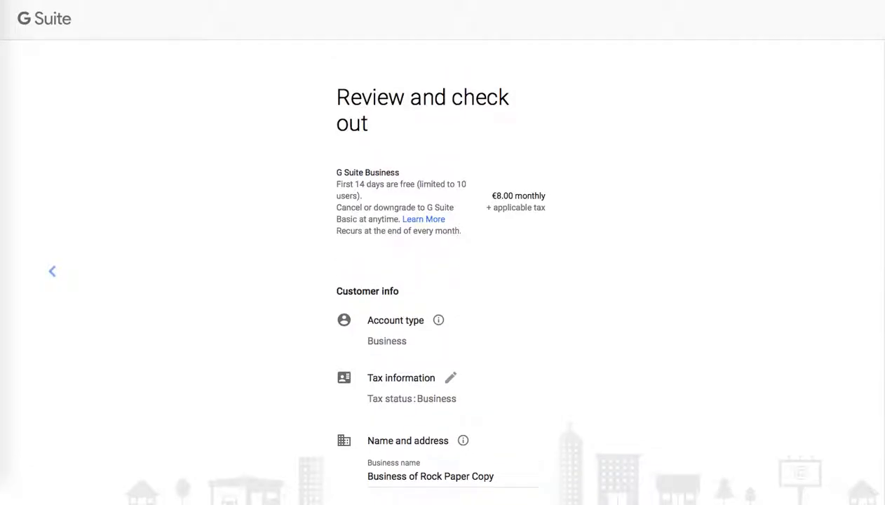